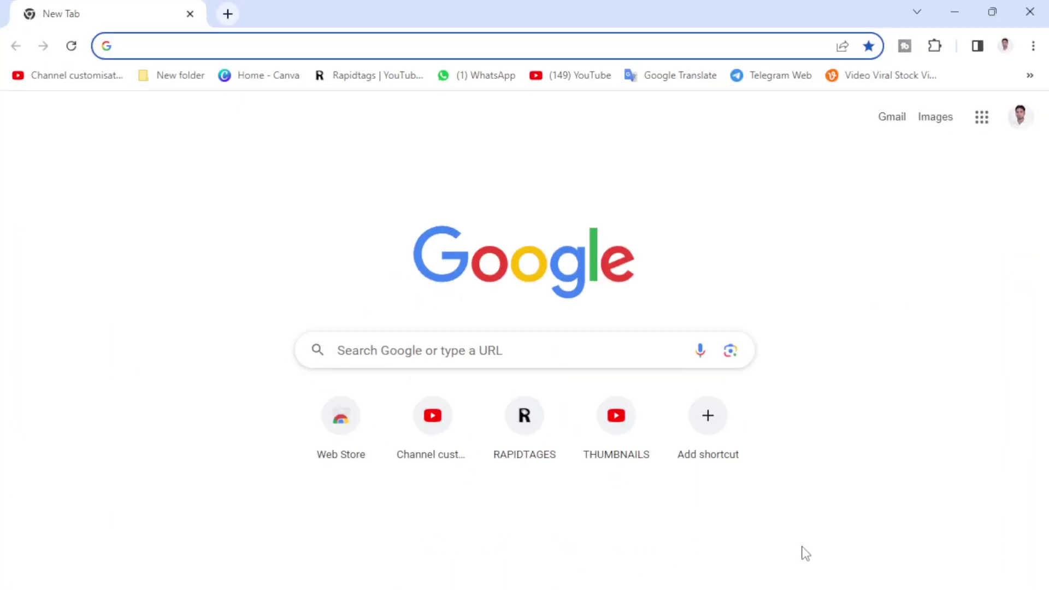
Step: Load studio.d-id.com from the D-DI bookmark in the bookmarks overflow list
{"action": "left_click", "coordinate": [1030, 76]}
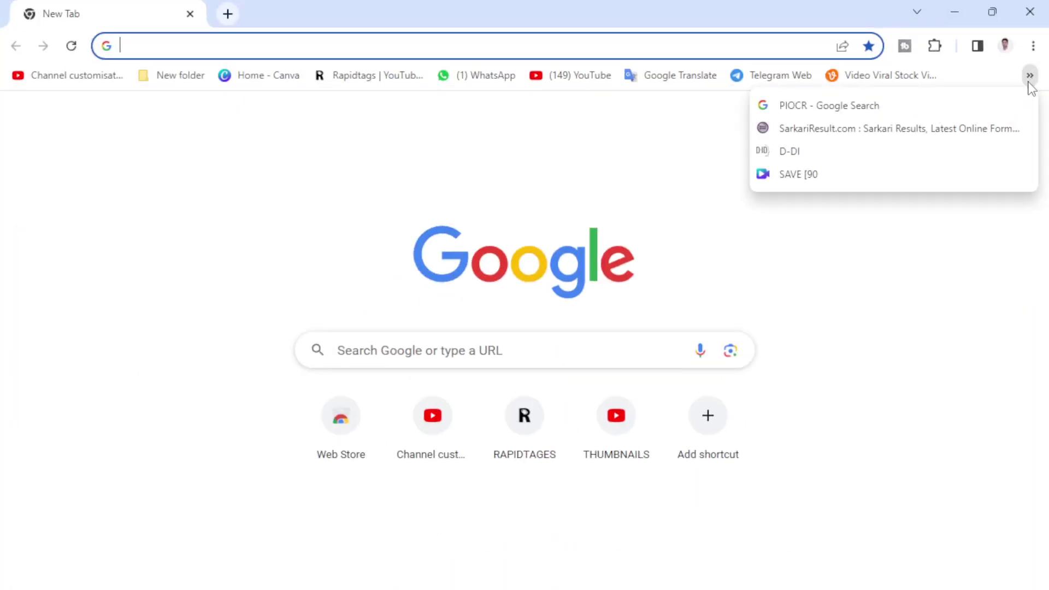
{"action": "left_click", "coordinate": [801, 156]}
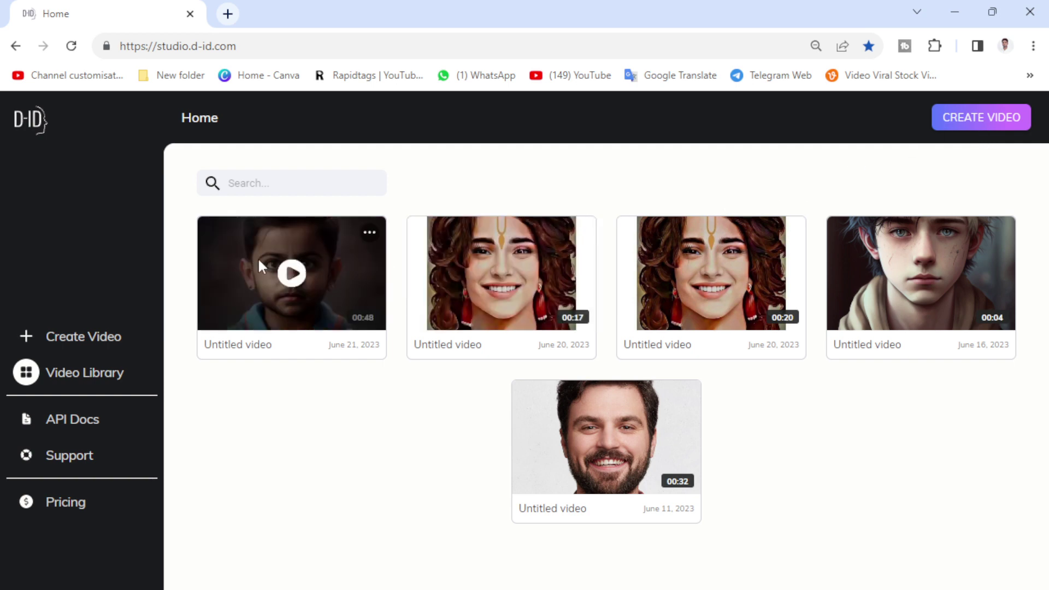
Step: Open the boy portrait video from the Home library in the Create Video editor
{"action": "left_click", "coordinate": [107, 339]}
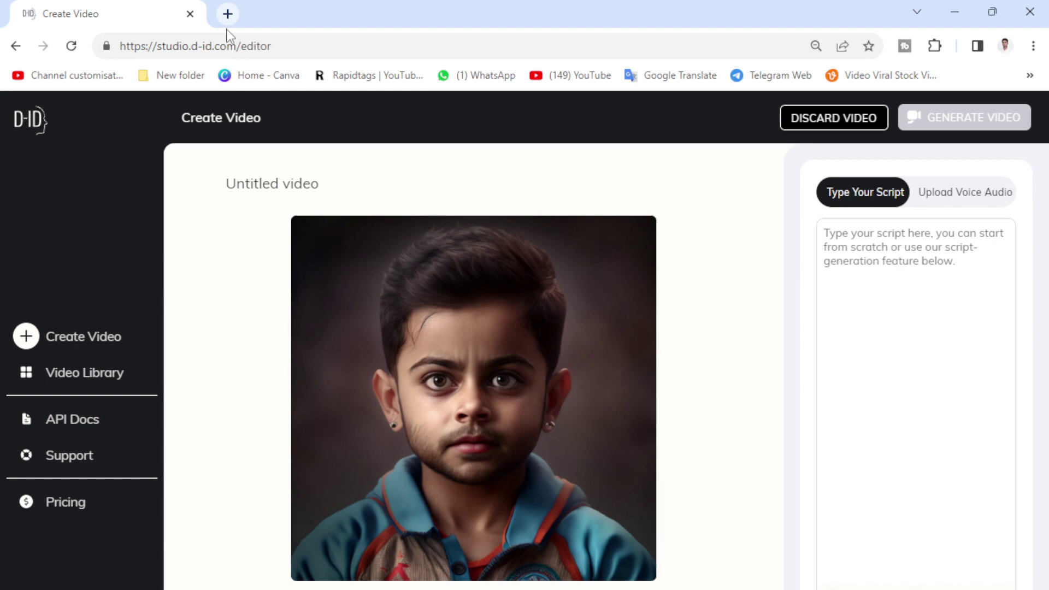
Step: Replace the 'Untitled video' title with 'AI VIDEO', correcting the typo
{"action": "left_click", "coordinate": [311, 189]}
{"action": "triple_click", "coordinate": [302, 183]}
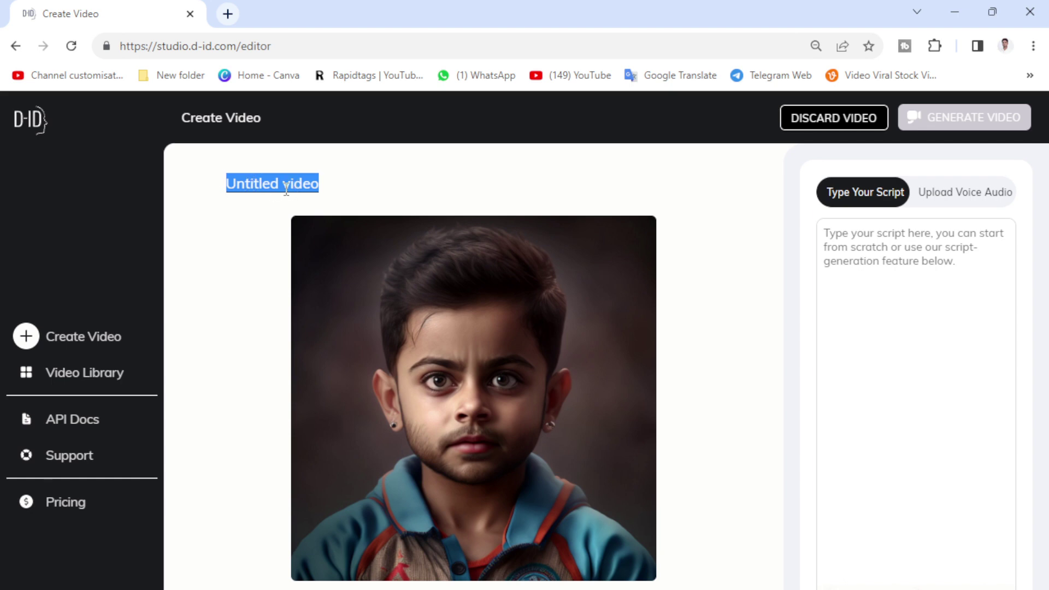
{"action": "type", "text": "AI"}
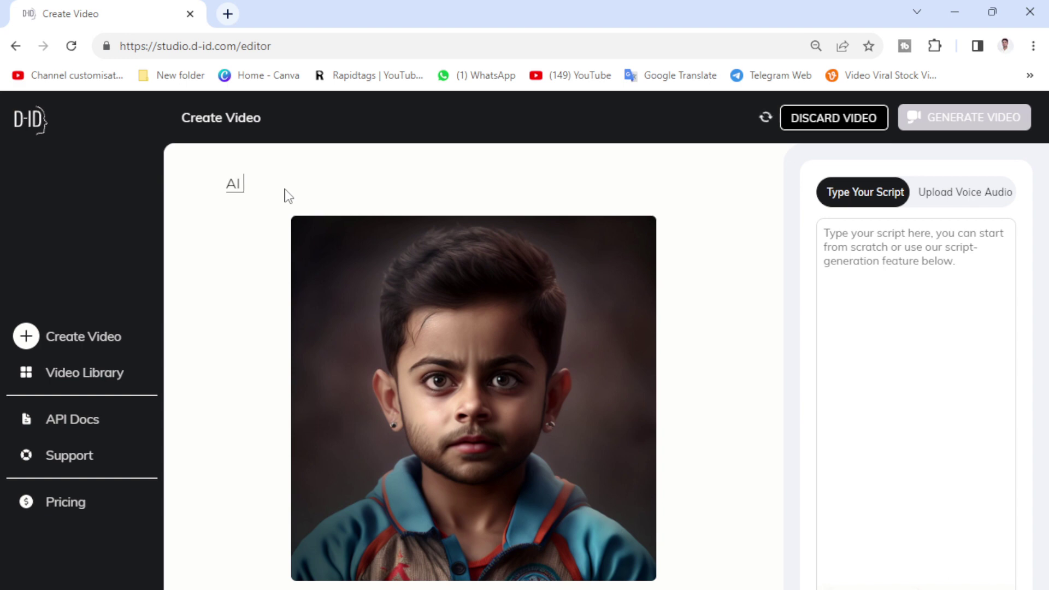
{"action": "type", "text": " VIDR"}
{"action": "key", "text": "BackSpace"}
{"action": "type", "text": "EO"}
{"action": "left_click", "coordinate": [334, 195]}
{"action": "left_click", "coordinate": [916, 588]}
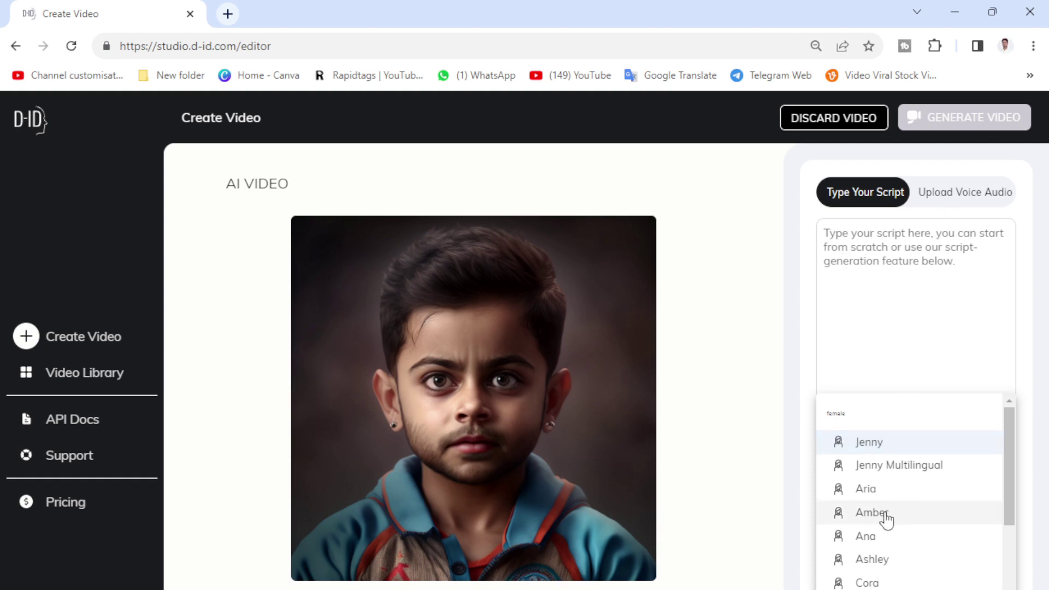
{"action": "scroll", "coordinate": [873, 552], "scroll_direction": "down", "scroll_amount": 2}
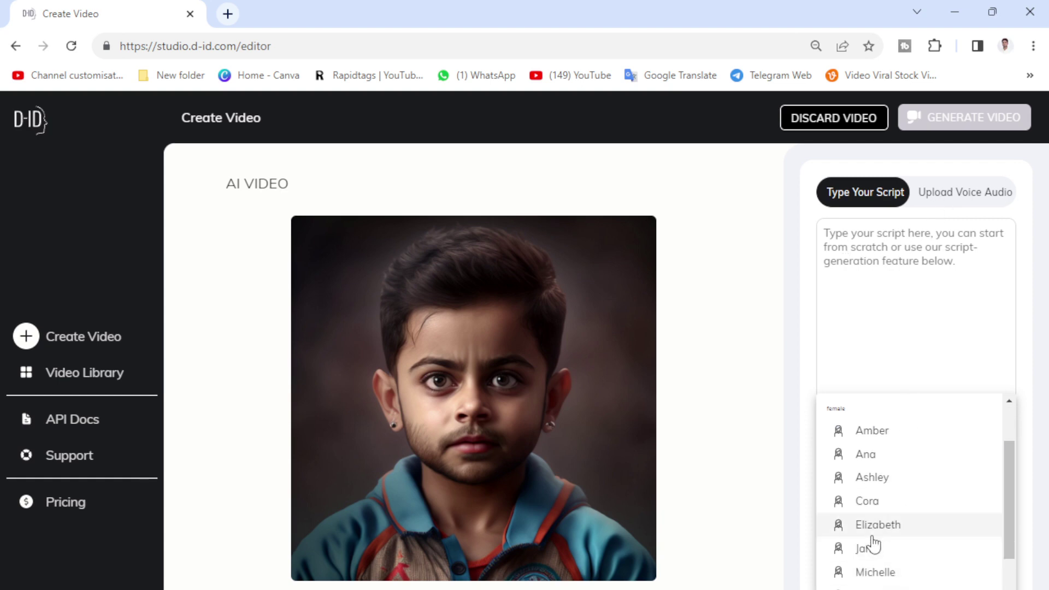
{"action": "scroll", "coordinate": [874, 549], "scroll_direction": "down", "scroll_amount": 3}
{"action": "scroll", "coordinate": [874, 557], "scroll_direction": "down", "scroll_amount": 1}
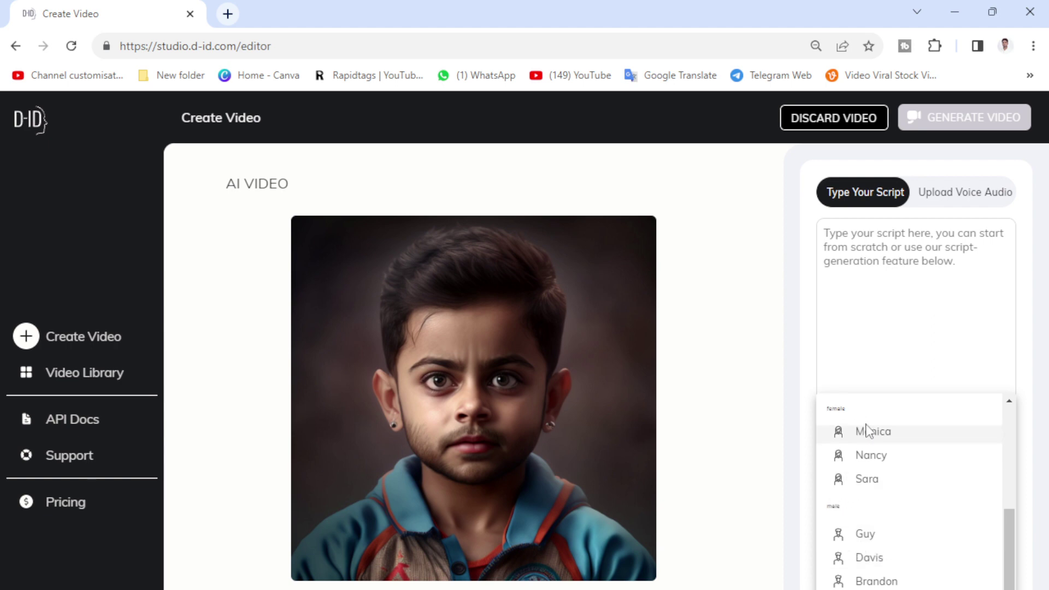
{"action": "scroll", "coordinate": [869, 438], "scroll_direction": "up", "scroll_amount": 6}
{"action": "scroll", "coordinate": [866, 555], "scroll_direction": "down", "scroll_amount": 7}
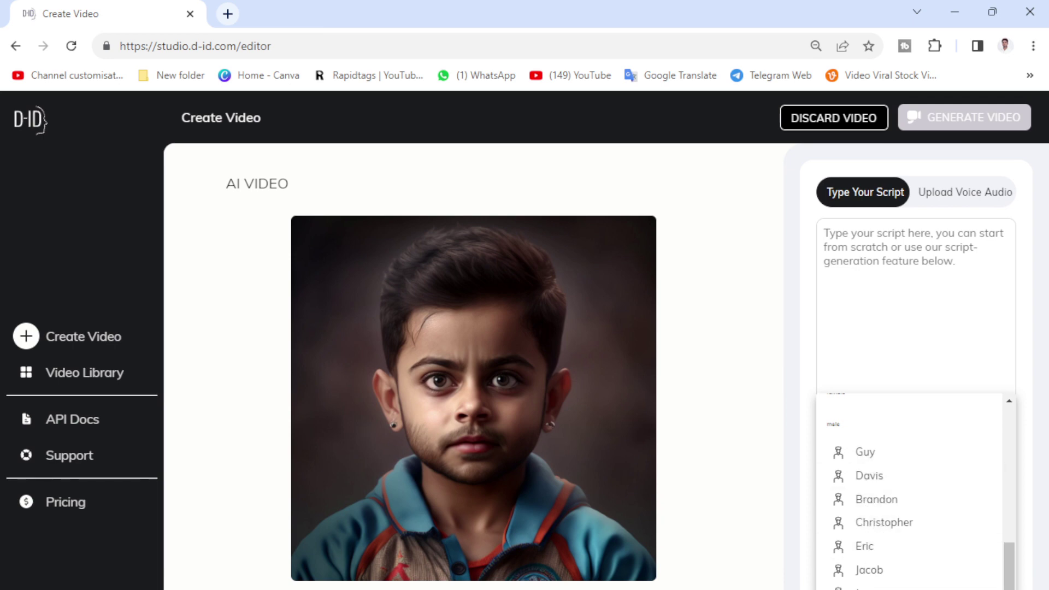
{"action": "scroll", "coordinate": [859, 518], "scroll_direction": "down", "scroll_amount": 1}
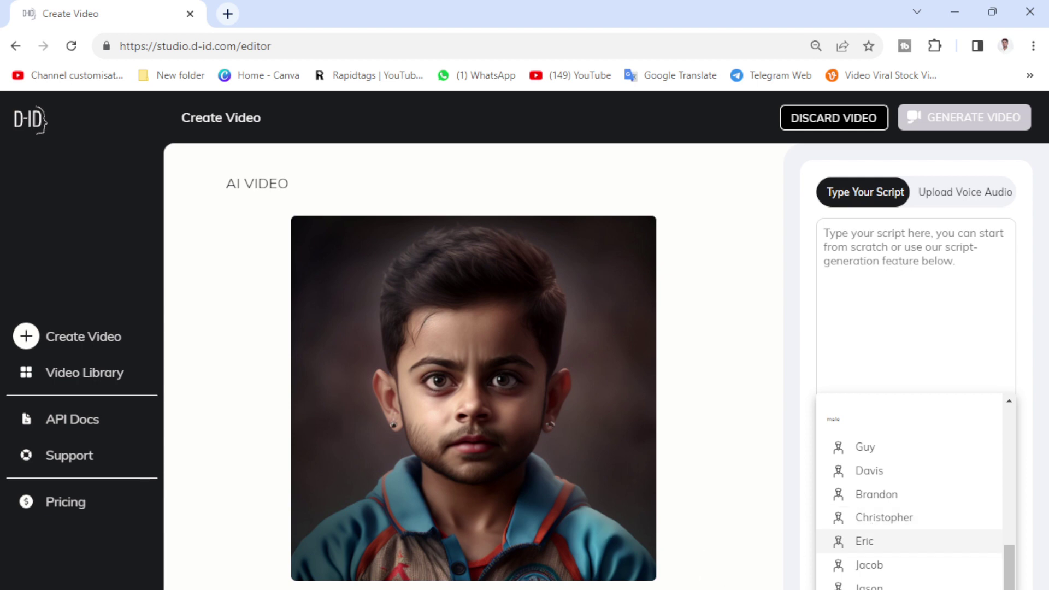
{"action": "left_click", "coordinate": [855, 363]}
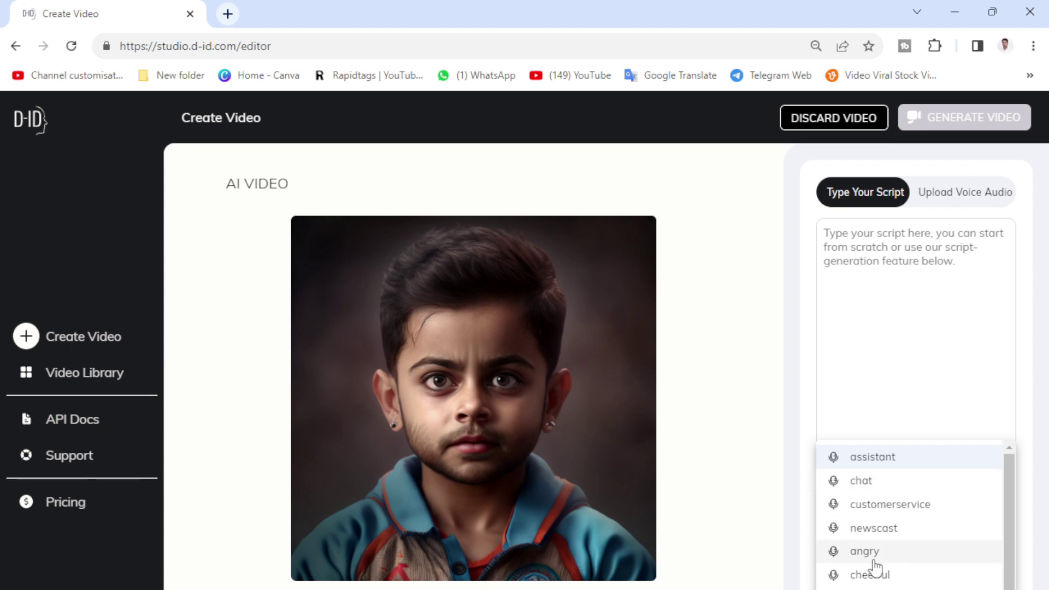
Step: Scroll through the voice style options, including assistant, chat, newscast, angry and cheerful
{"action": "scroll", "coordinate": [858, 480], "scroll_direction": "down", "scroll_amount": 1}
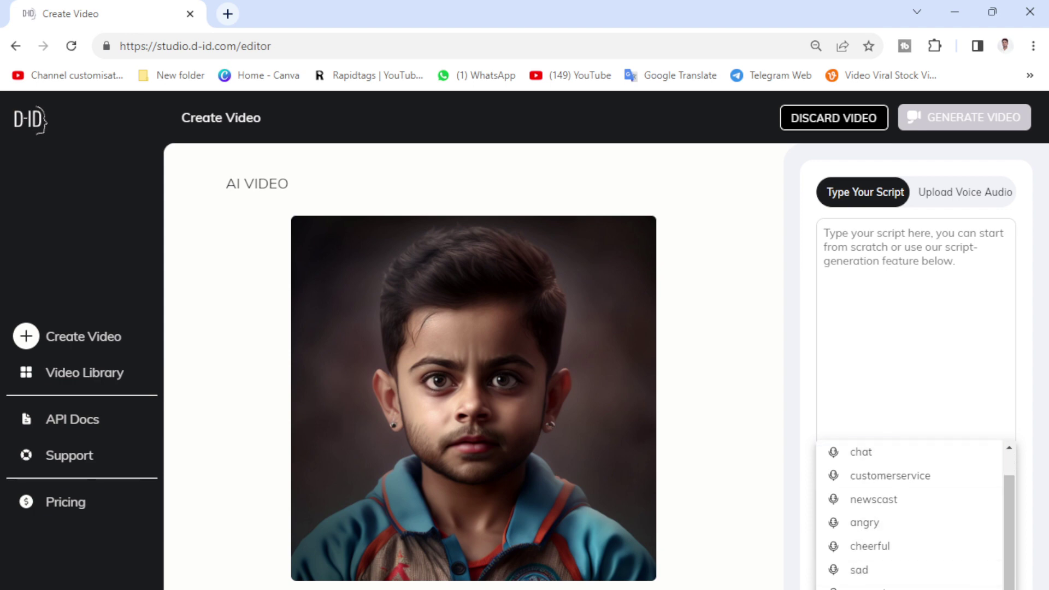
{"action": "scroll", "coordinate": [858, 480], "scroll_direction": "down", "scroll_amount": 1}
{"action": "scroll", "coordinate": [858, 479], "scroll_direction": "up", "scroll_amount": 2}
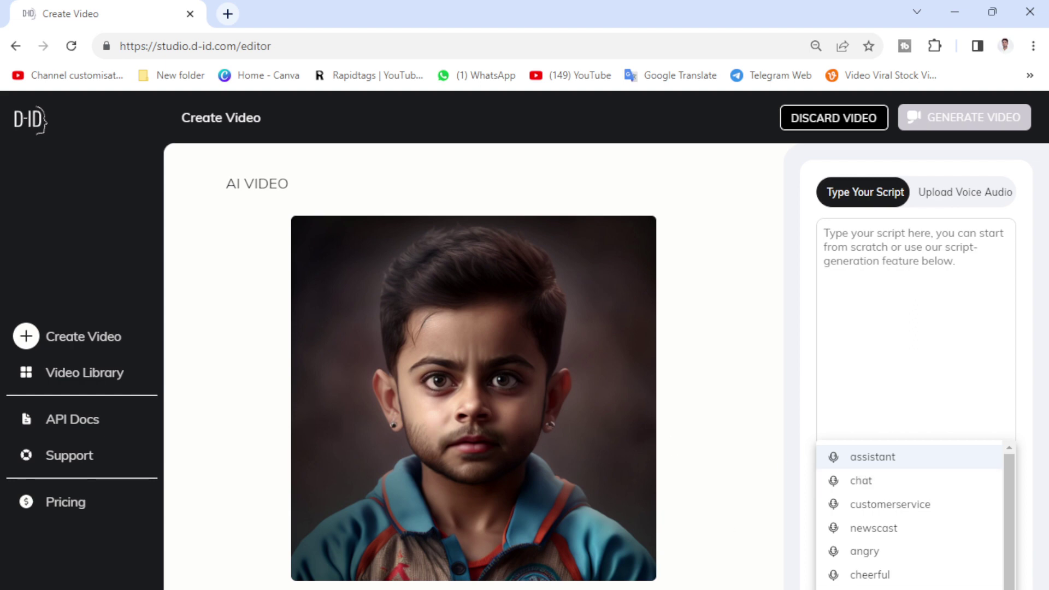
{"action": "scroll", "coordinate": [910, 514], "scroll_direction": "down", "scroll_amount": 1}
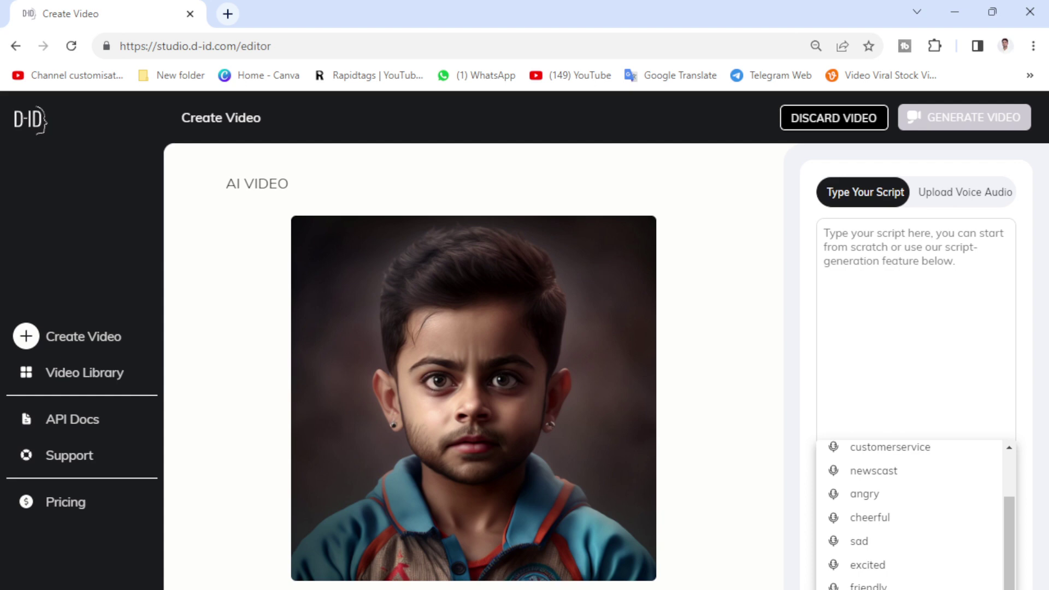
{"action": "scroll", "coordinate": [910, 514], "scroll_direction": "up", "scroll_amount": 1}
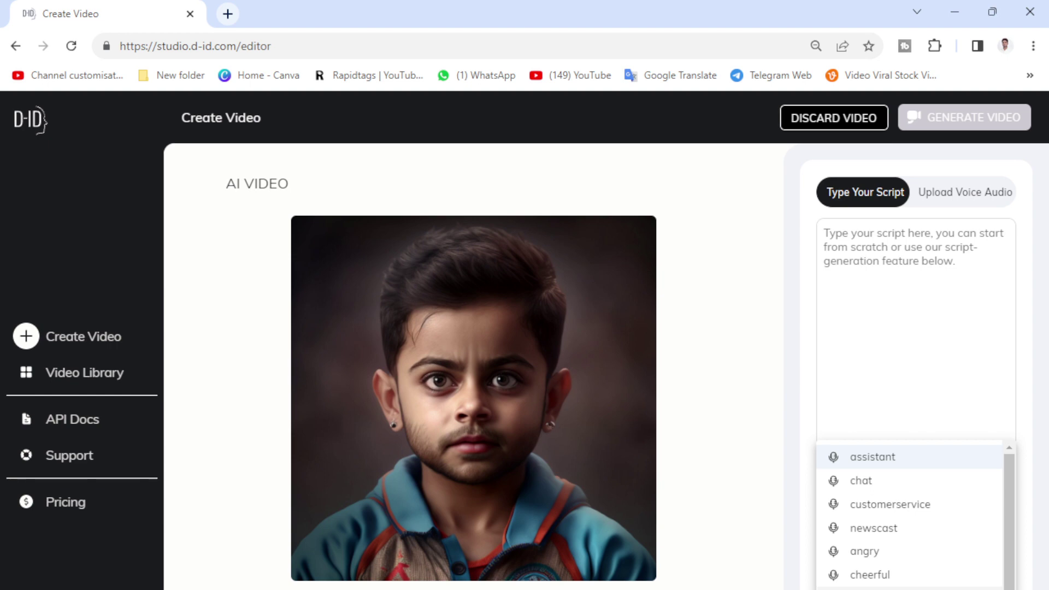
{"action": "scroll", "coordinate": [910, 513], "scroll_direction": "down", "scroll_amount": 1}
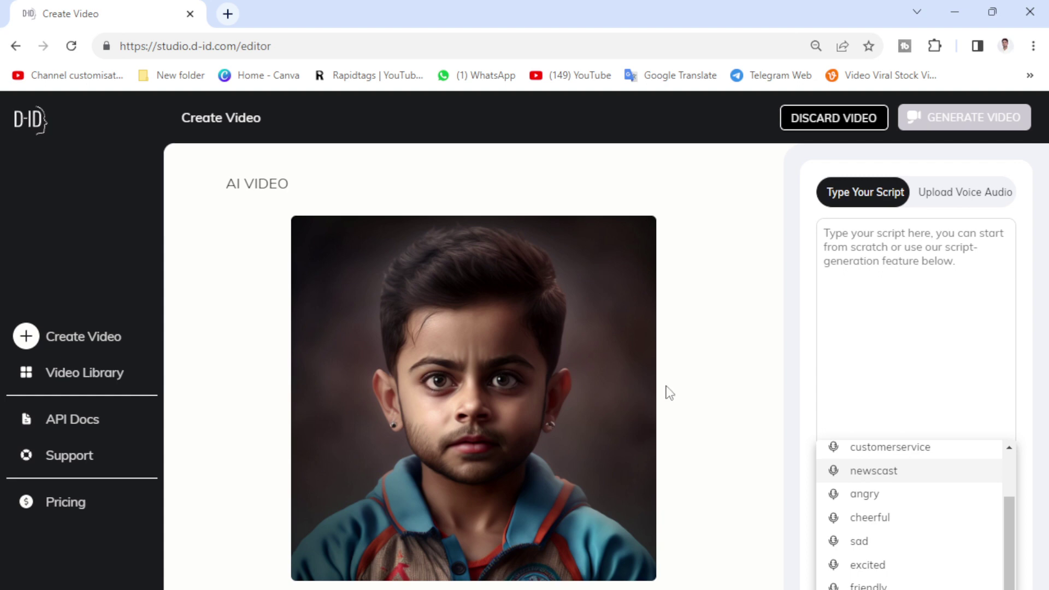
Step: Close the style list, go to Video Library, and reopen the AI VIDEO draft in the editor
{"action": "left_click", "coordinate": [664, 394]}
{"action": "left_click", "coordinate": [112, 381]}
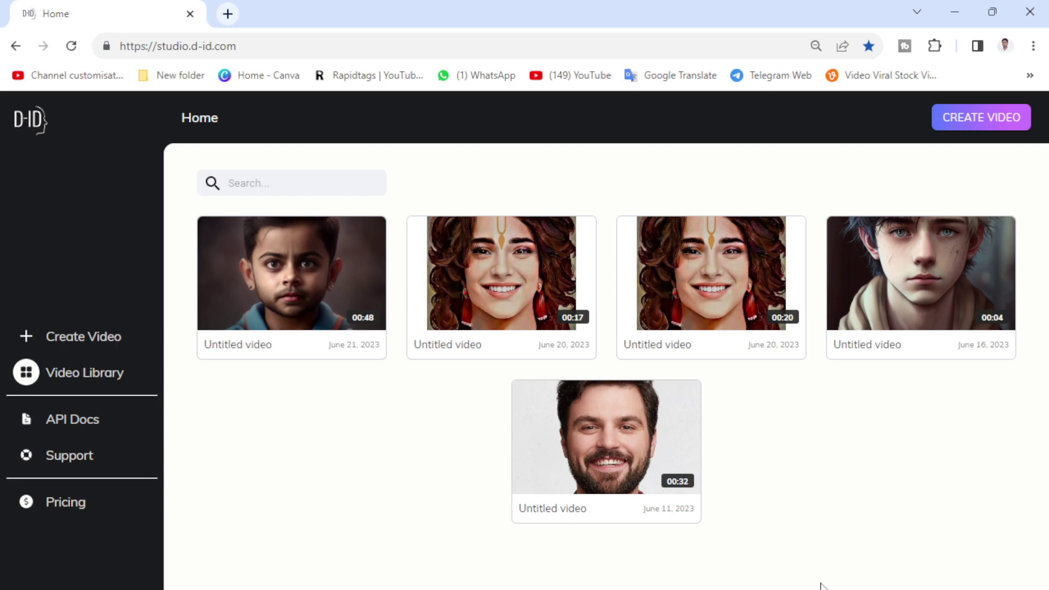
{"action": "left_click", "coordinate": [986, 123]}
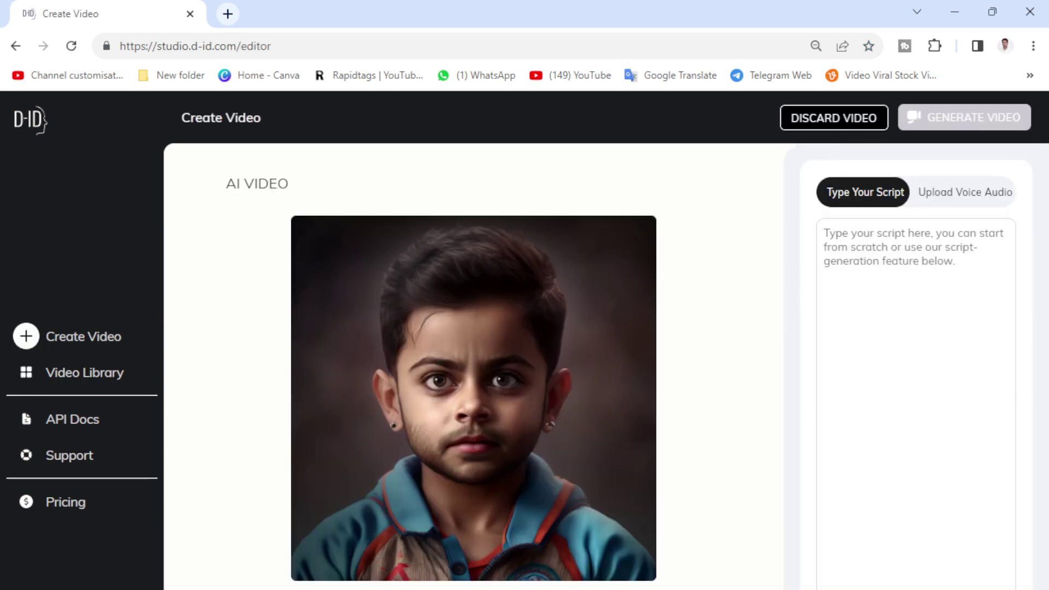